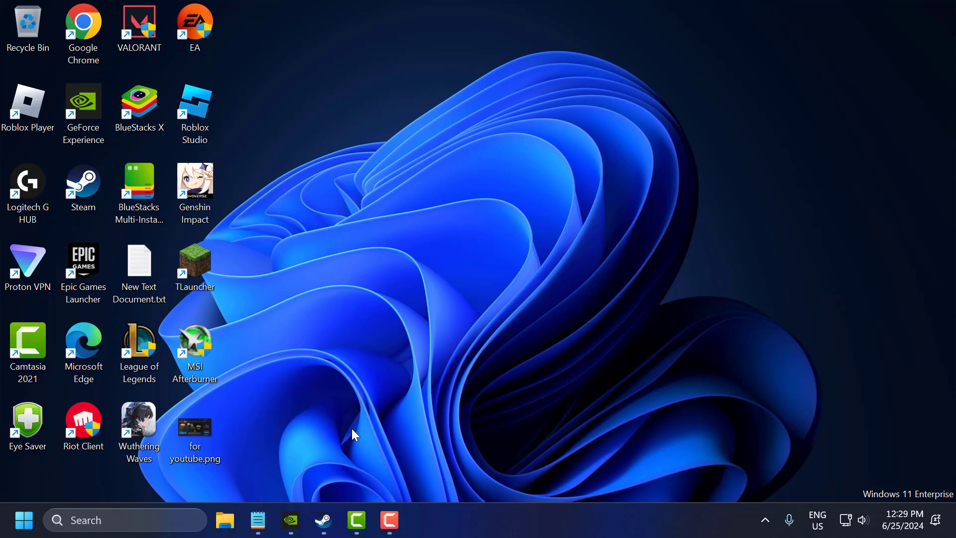
Step: Switch to GeForce Experience and check for graphics driver updates
left_click(292, 520)
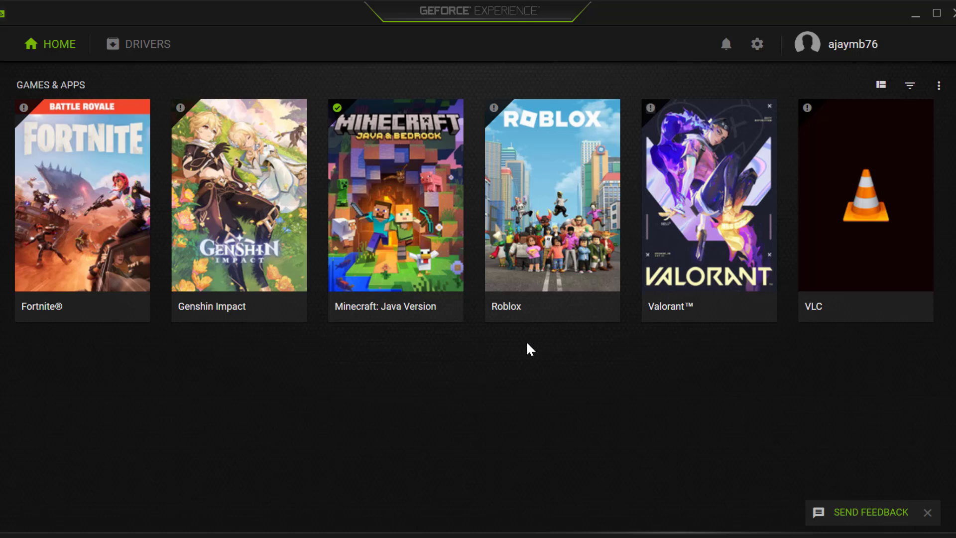
left_click(151, 59)
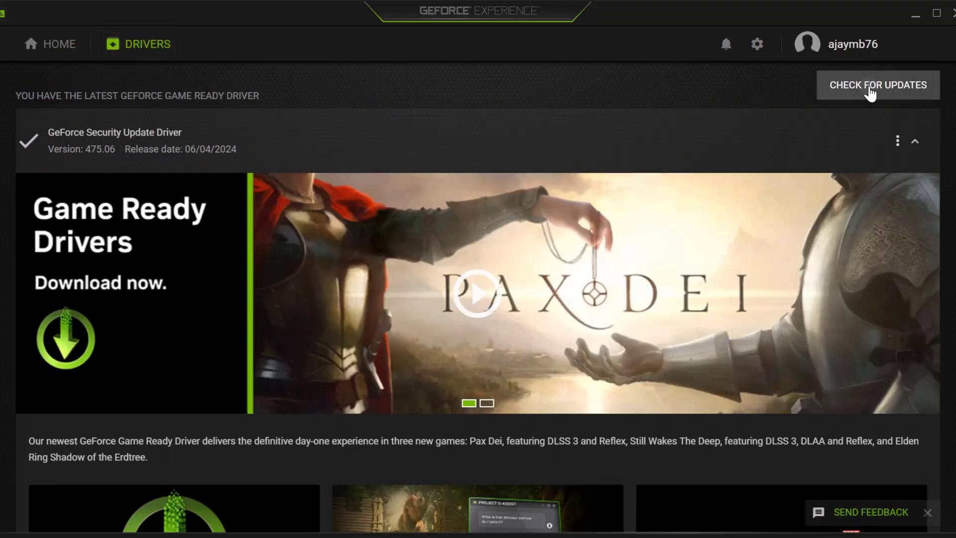
left_click(871, 93)
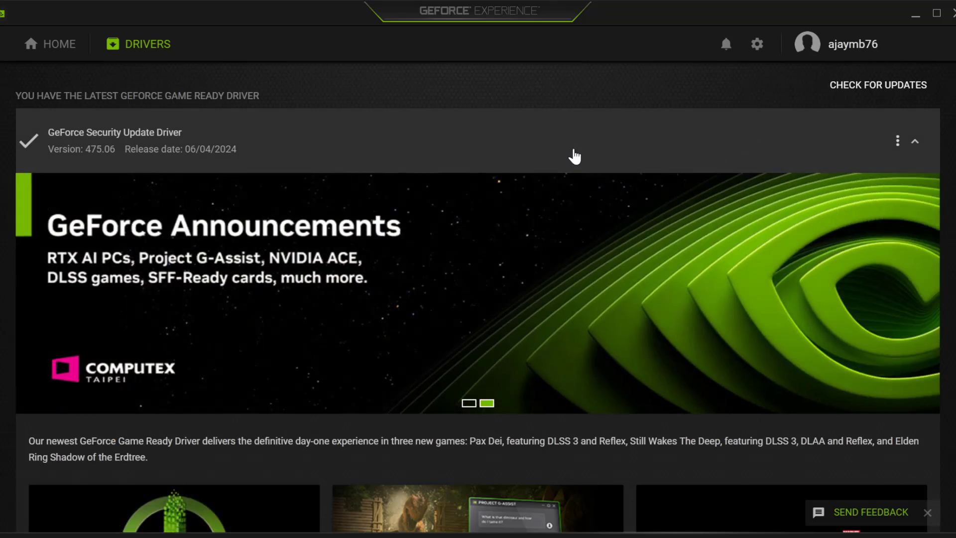
Step: In Fortnite's custom settings, keep the resolution at 1280x960 (recommended) and choose the Full-screen (recommended) display mode
left_click(59, 53)
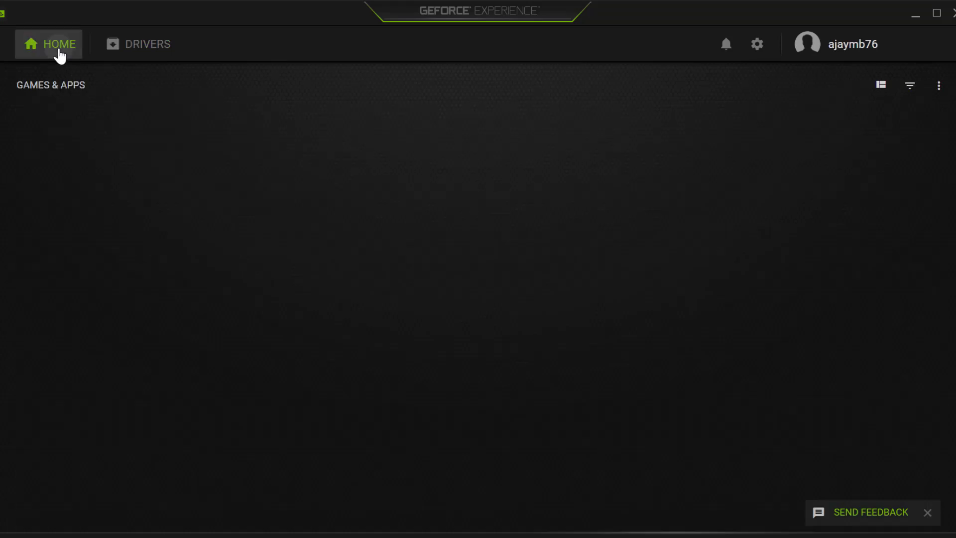
mouse_move(85, 273)
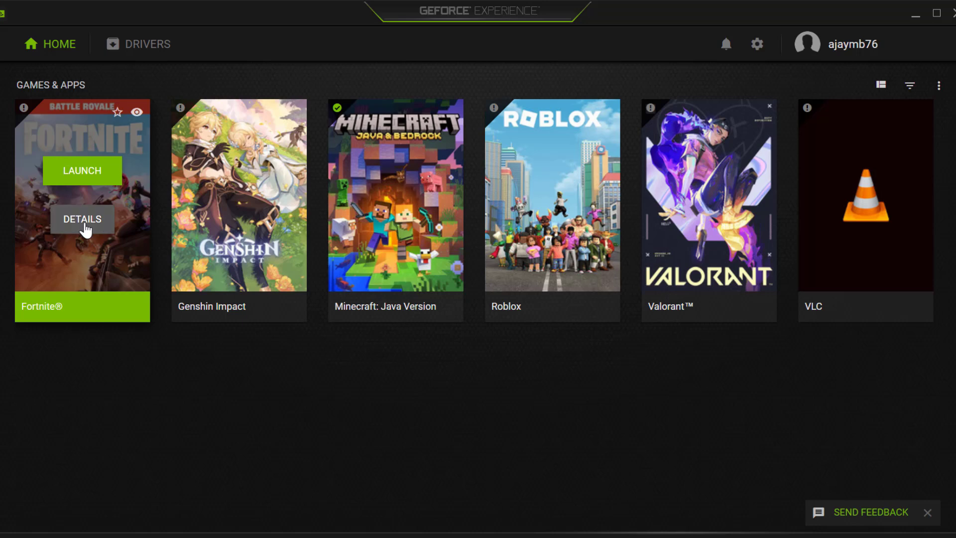
left_click(85, 222)
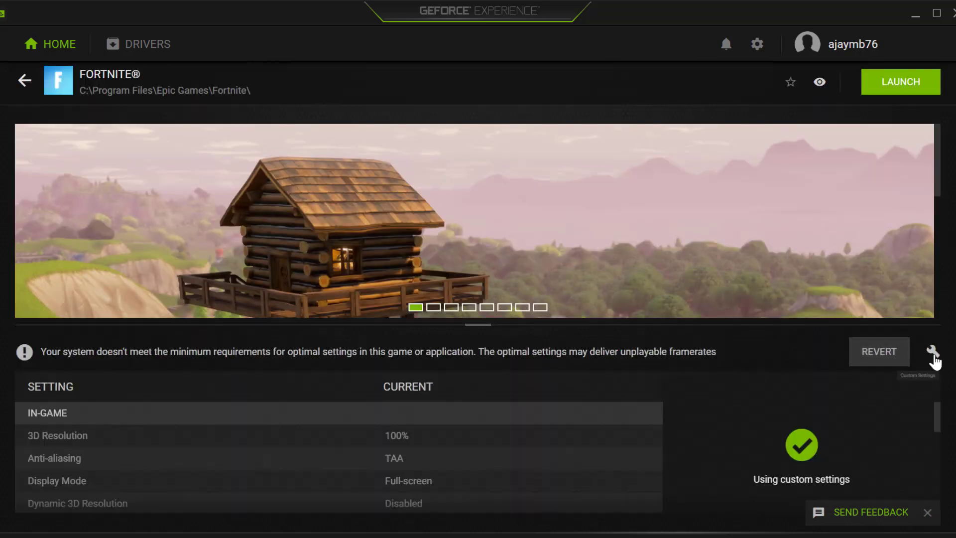
left_click(934, 352)
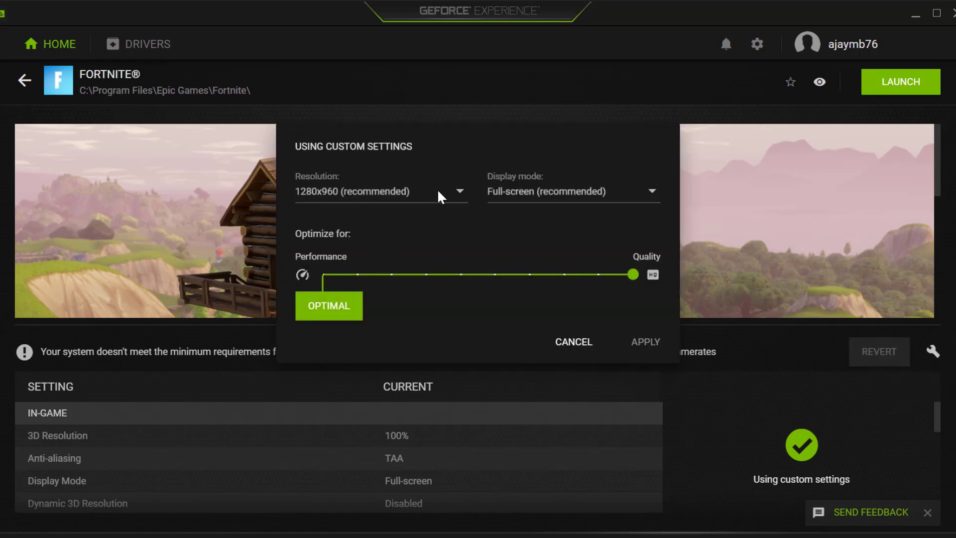
left_click(457, 193)
left_click(456, 192)
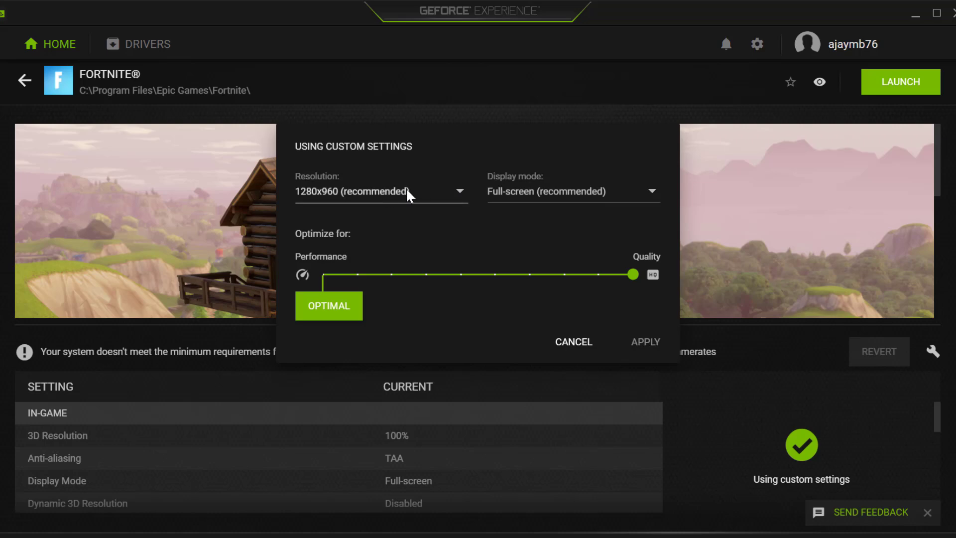
left_click(654, 193)
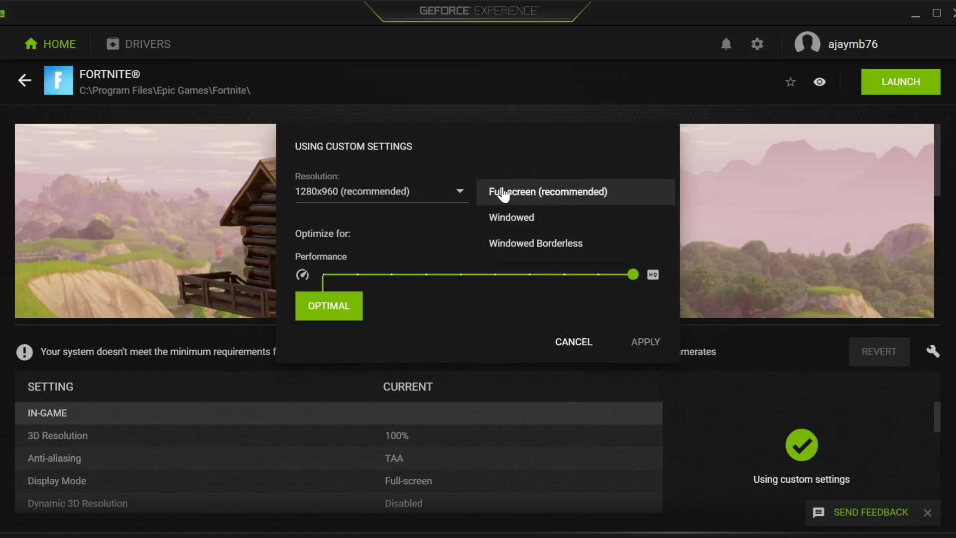
left_click(577, 191)
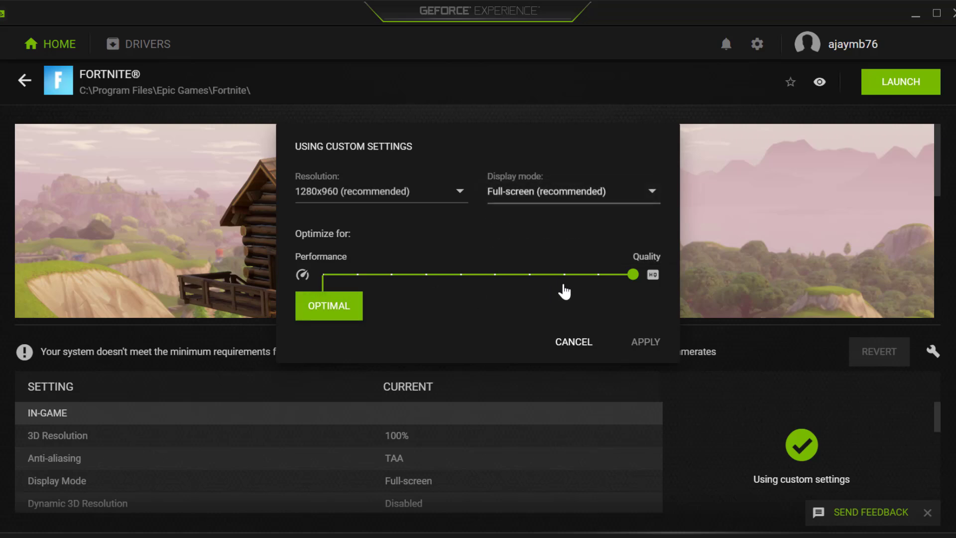
Step: Set Fortnite's optimization fully to Performance, apply the custom settings, and close GeForce Experience
left_click_drag(634, 274, 321, 277)
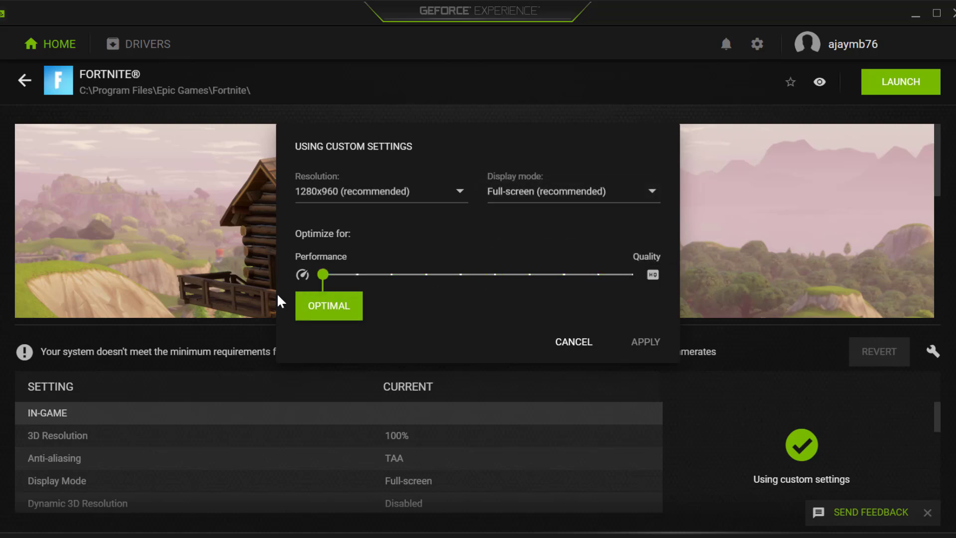
left_click(642, 346)
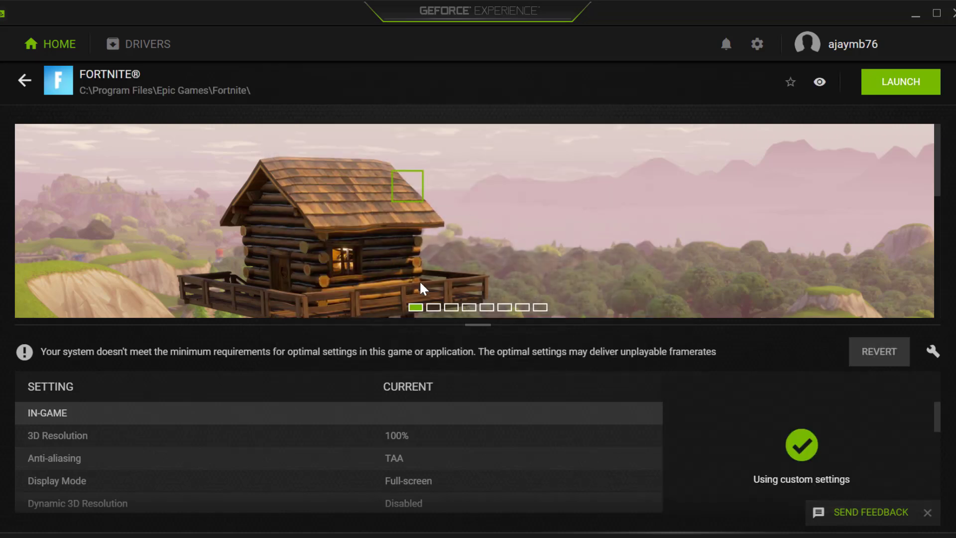
left_click(25, 81)
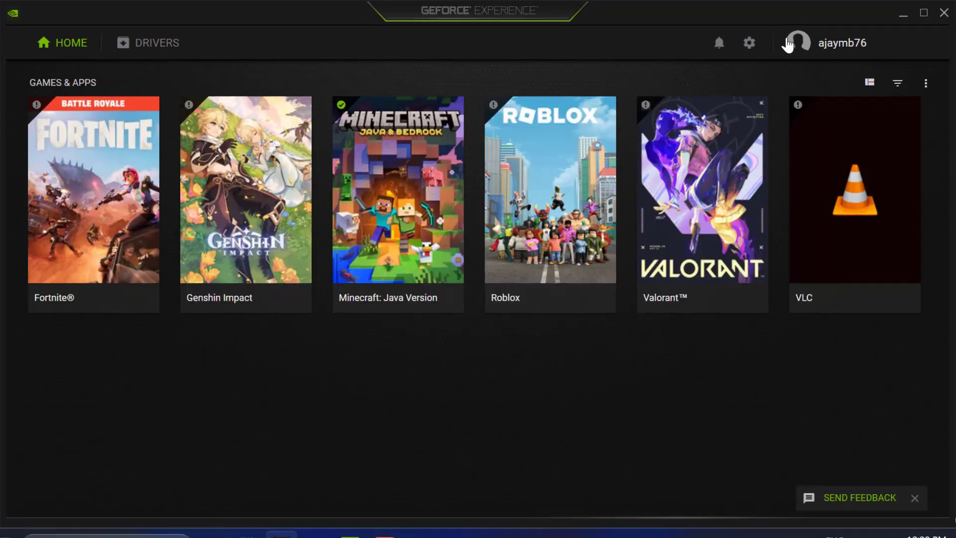
left_click(921, 12)
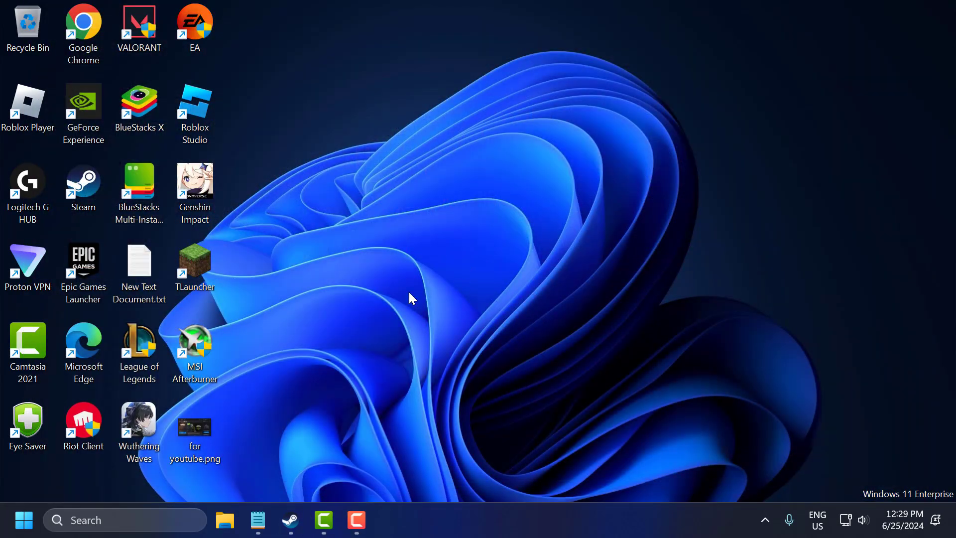
Step: Switch to Steam and open the properties of Clicker Heroes from the library
left_click(291, 521)
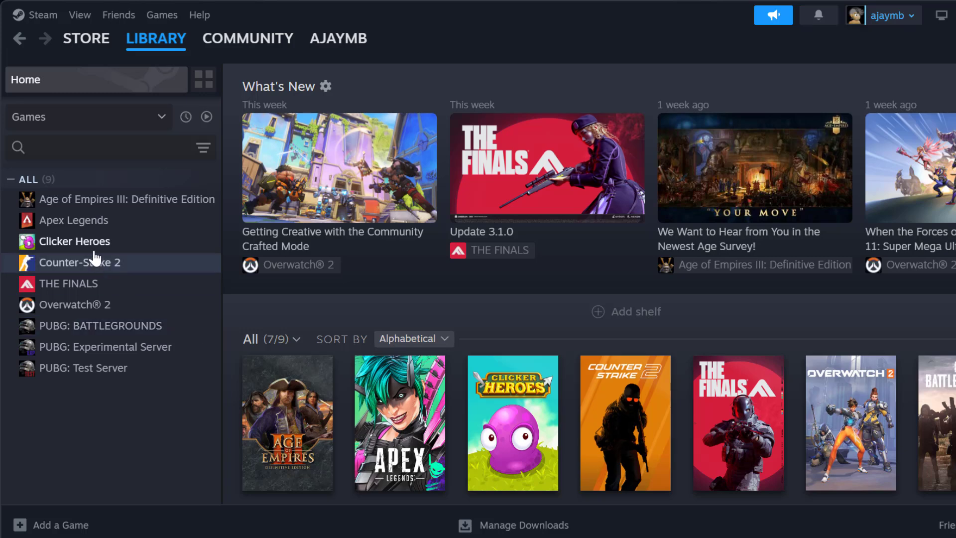
right_click(89, 253)
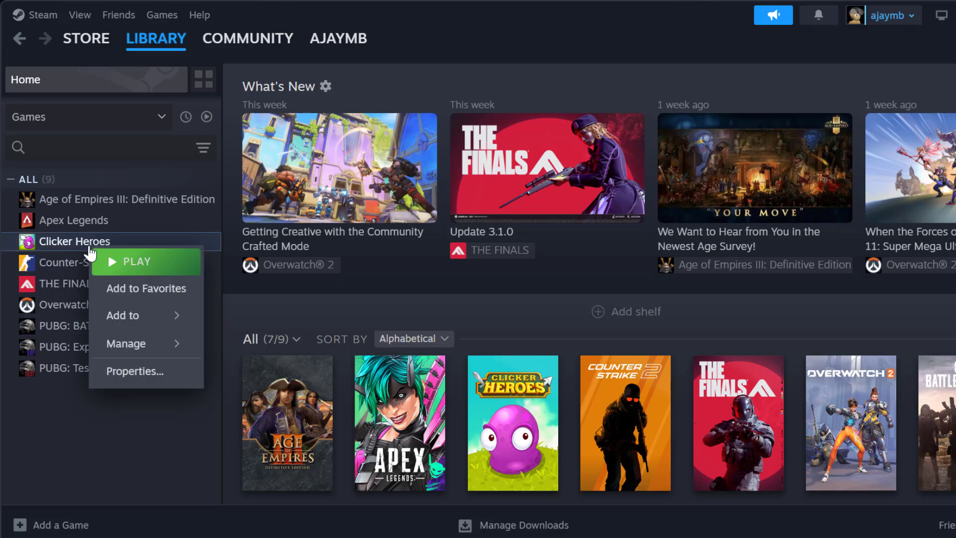
left_click(110, 373)
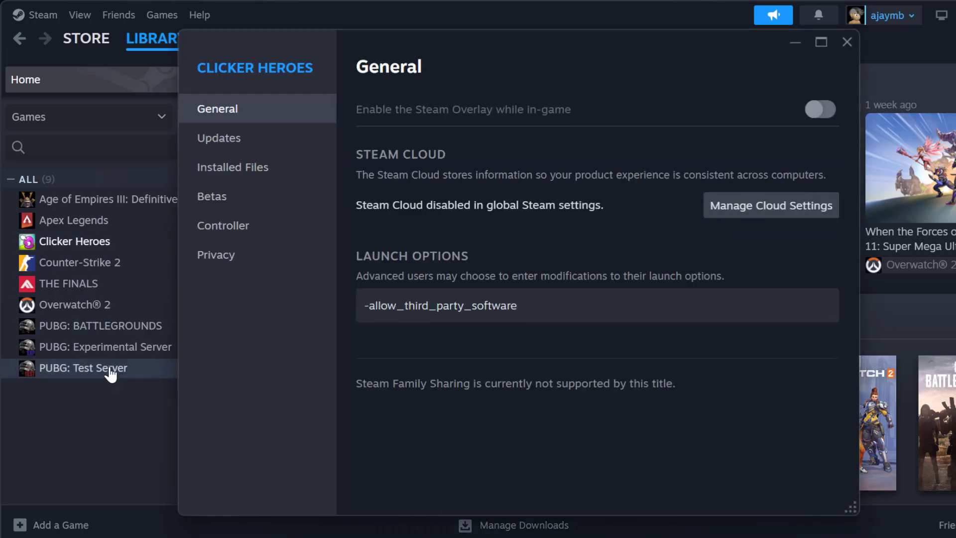
Step: Copy the line "-novid -high -fullscreen -dxlevel 90" from New Text Document.txt in Notepad and minimize the document
key("alt+Tab")
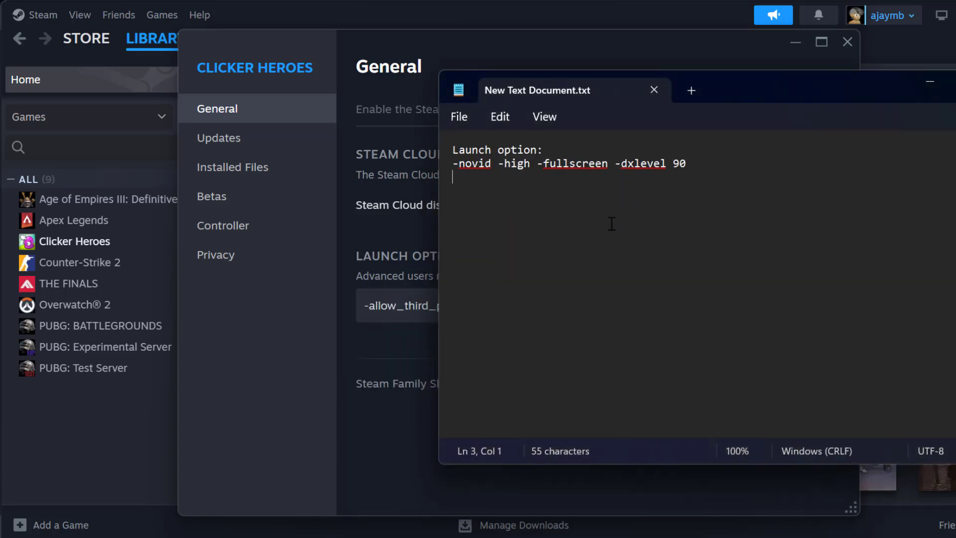
triple_click(581, 166)
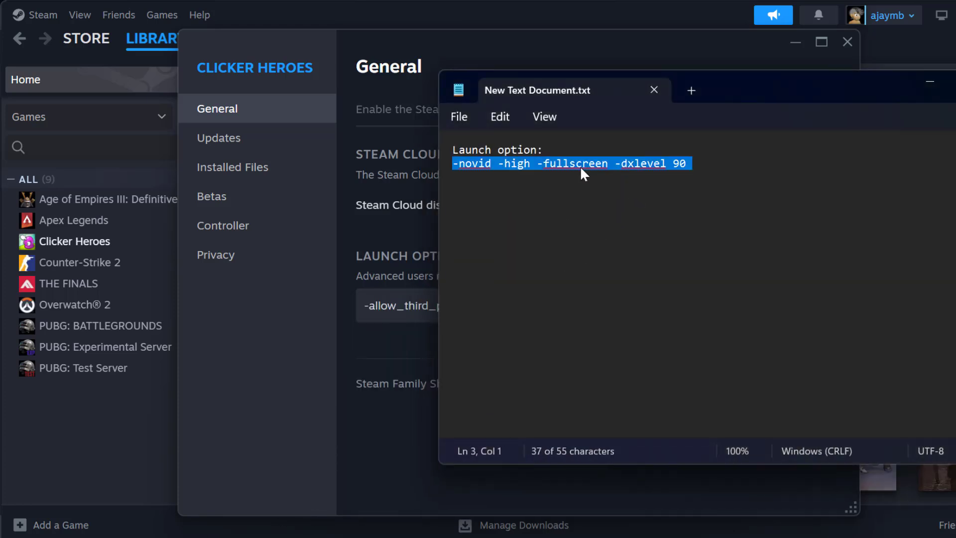
right_click(580, 166)
left_click(613, 250)
left_click(930, 80)
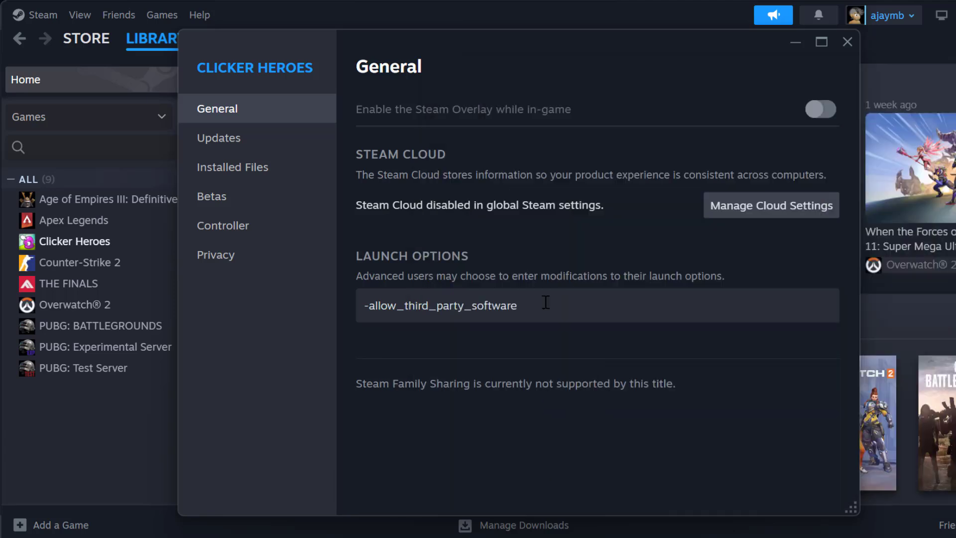
Step: Replace the Clicker Heroes launch options with the copied "-novid -high -fullscreen -dxlevel 90"
left_click_drag(537, 299, 354, 306)
left_click(385, 305)
right_click(385, 305)
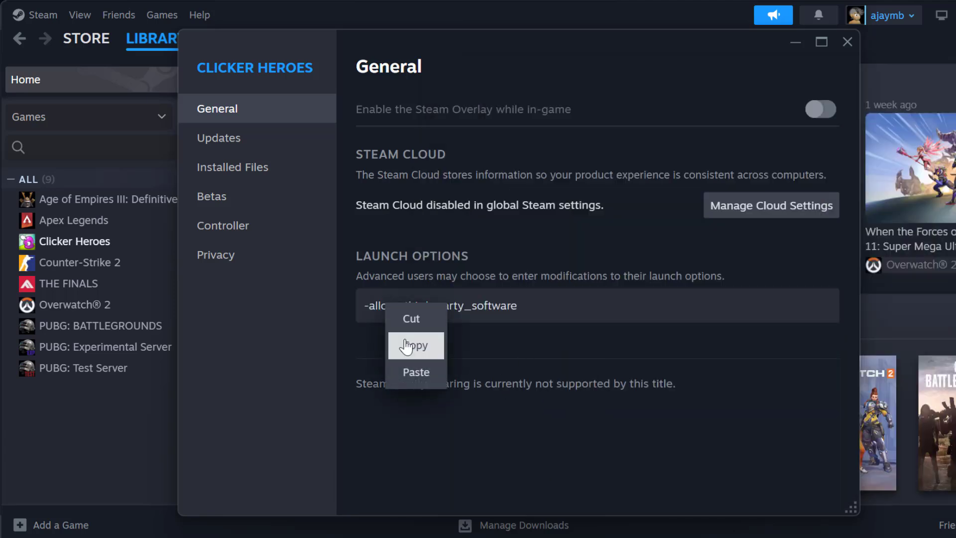
left_click(408, 372)
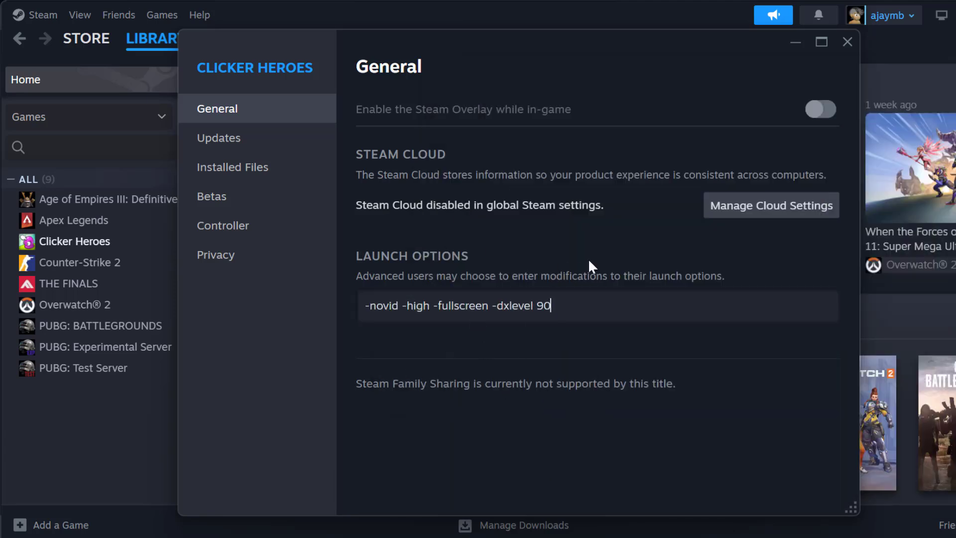
left_click(564, 259)
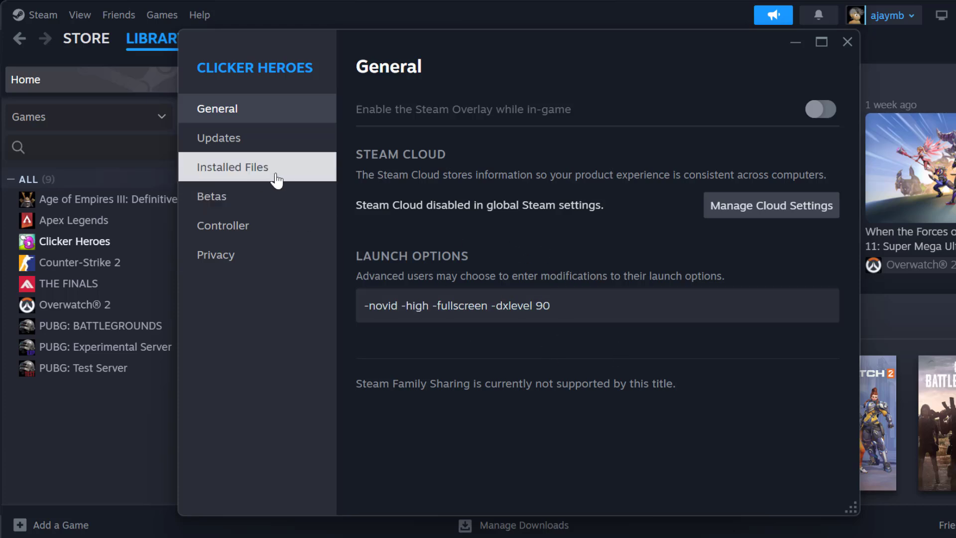
Step: Verify the integrity of the Clicker Heroes game files, then close its properties and minimize Steam
left_click(246, 180)
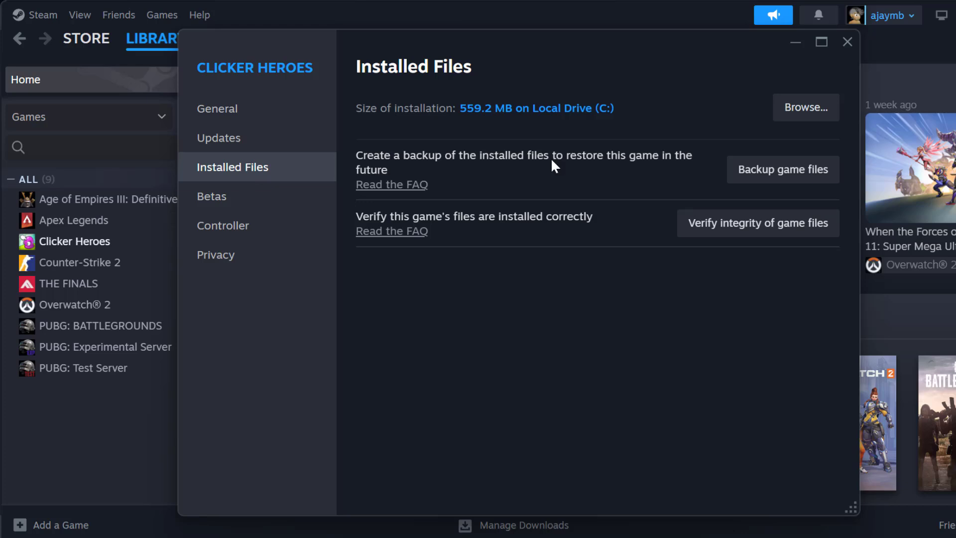
left_click(799, 233)
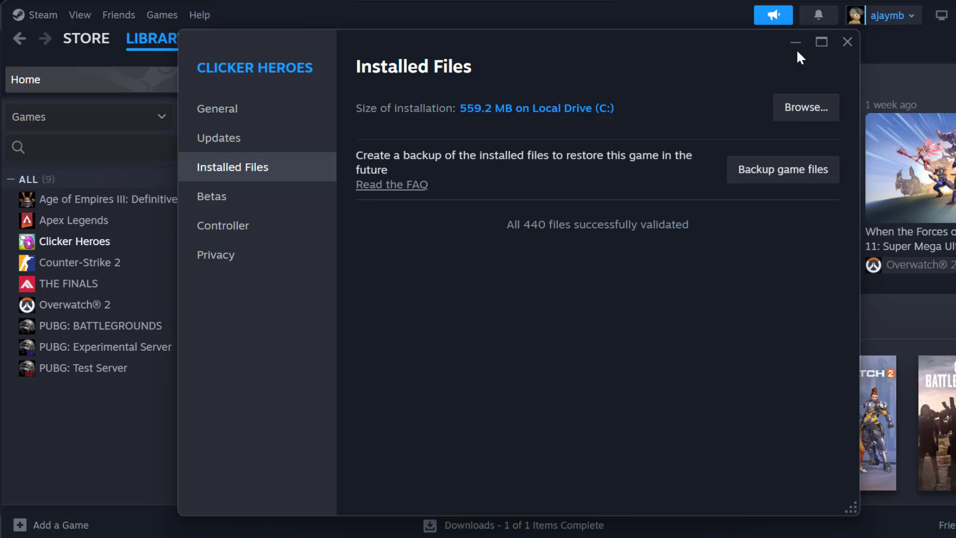
left_click(848, 42)
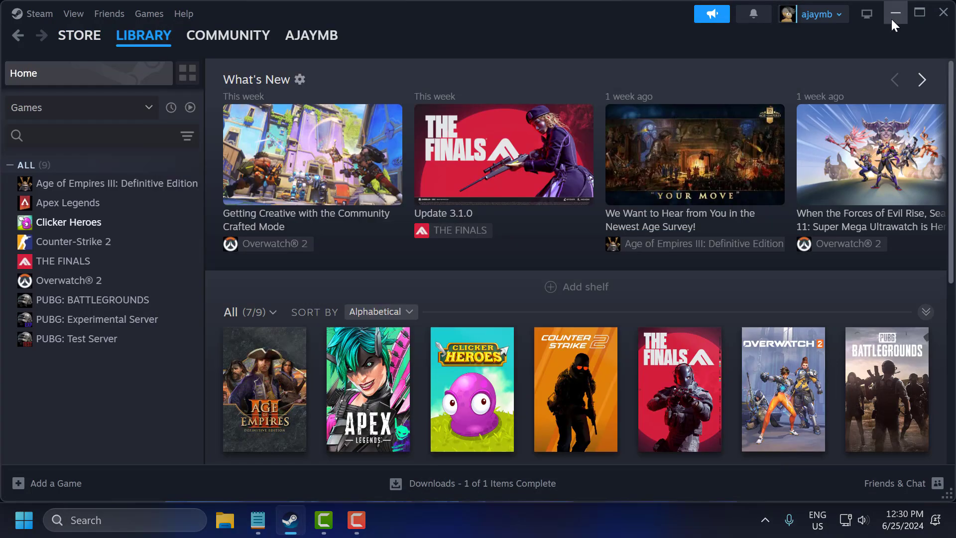
left_click(895, 13)
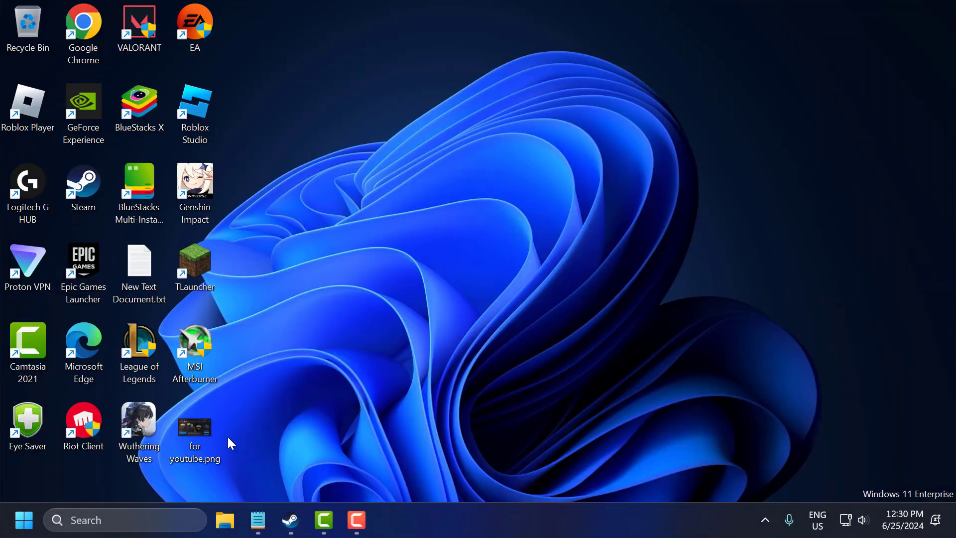
Step: View the desktop image for youtube.png to locate Warzone's Scan and Repair option, then close the image
double_click(205, 428)
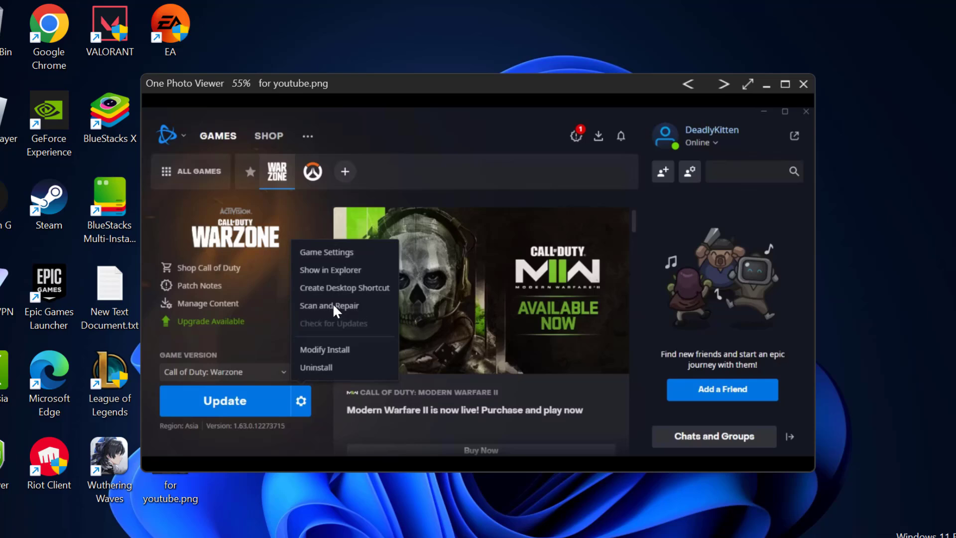
left_click(802, 84)
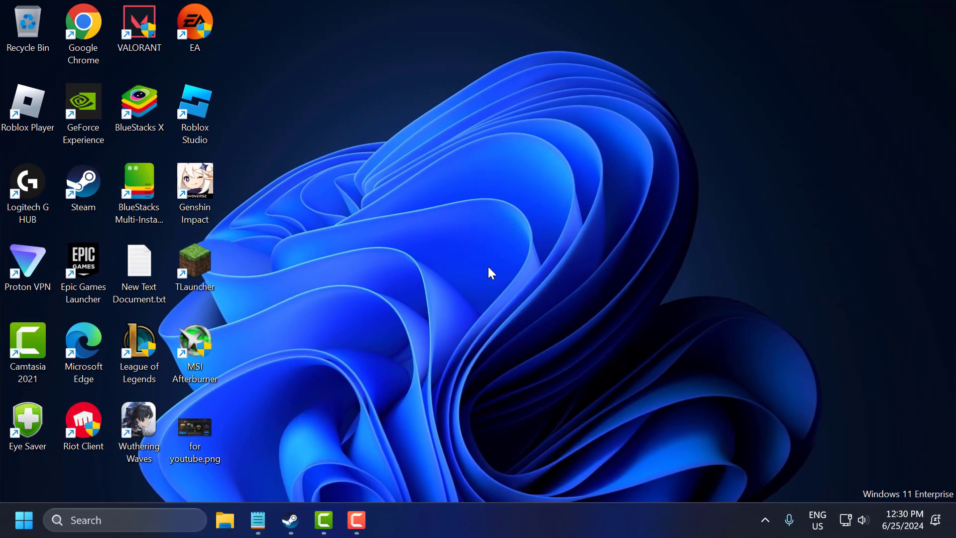
Step: Search Windows for "check for updates", run a Windows Update check, and close Settings
left_click(145, 510)
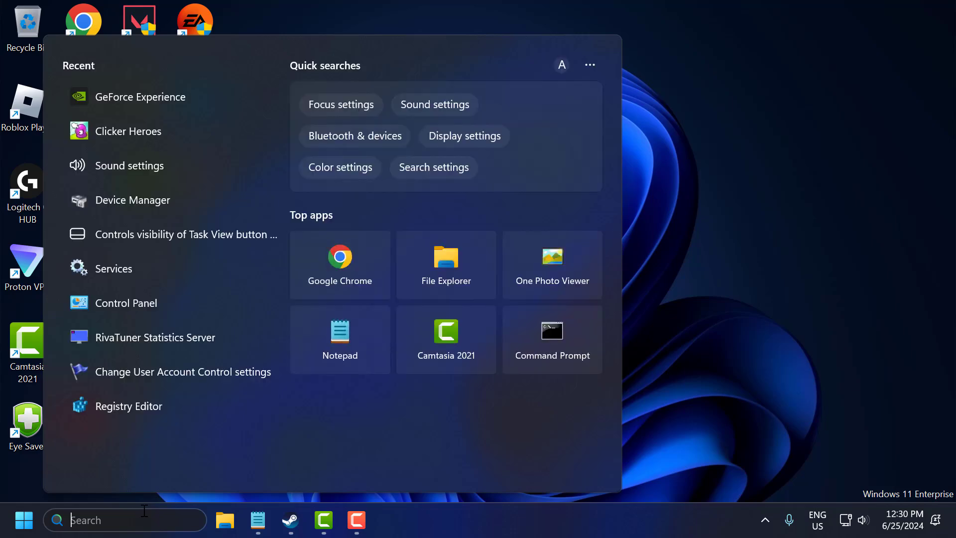
type("check for updates")
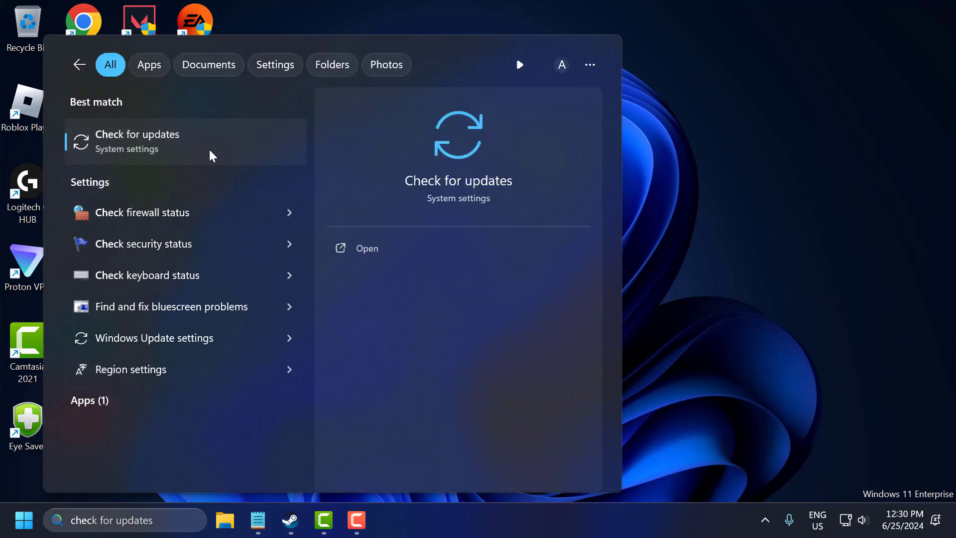
left_click(209, 148)
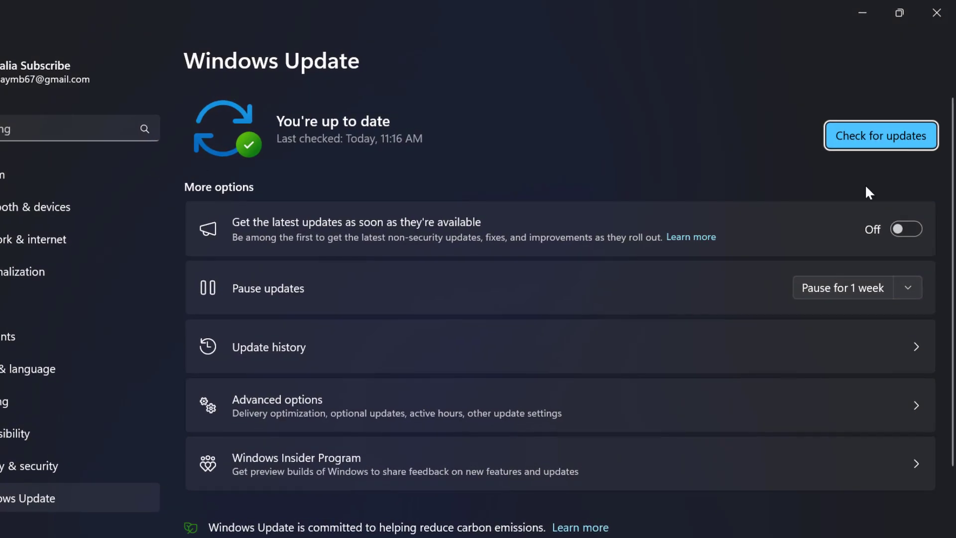
left_click(880, 134)
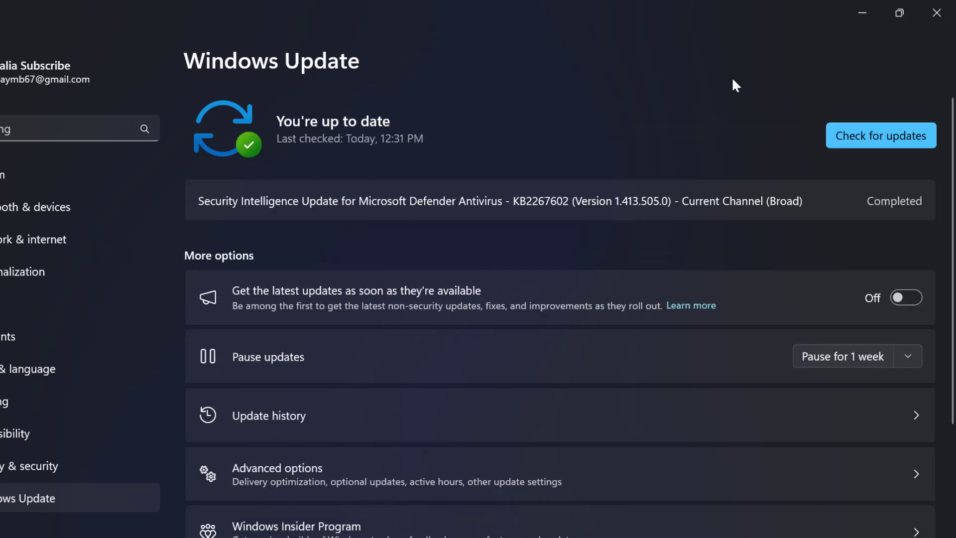
left_click(937, 12)
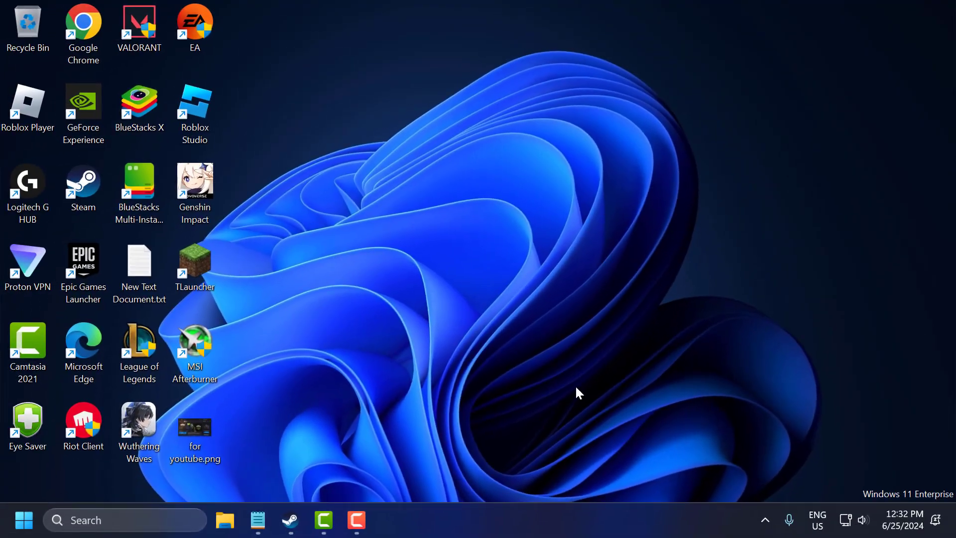
Step: Find the Run app through Windows search and use it to open the %temp% folder
left_click(172, 513)
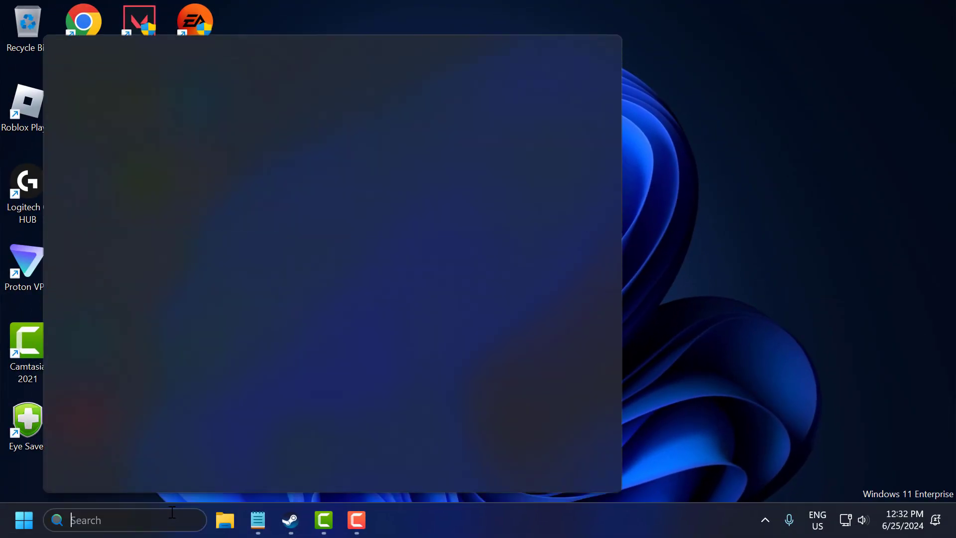
type("e")
type("run")
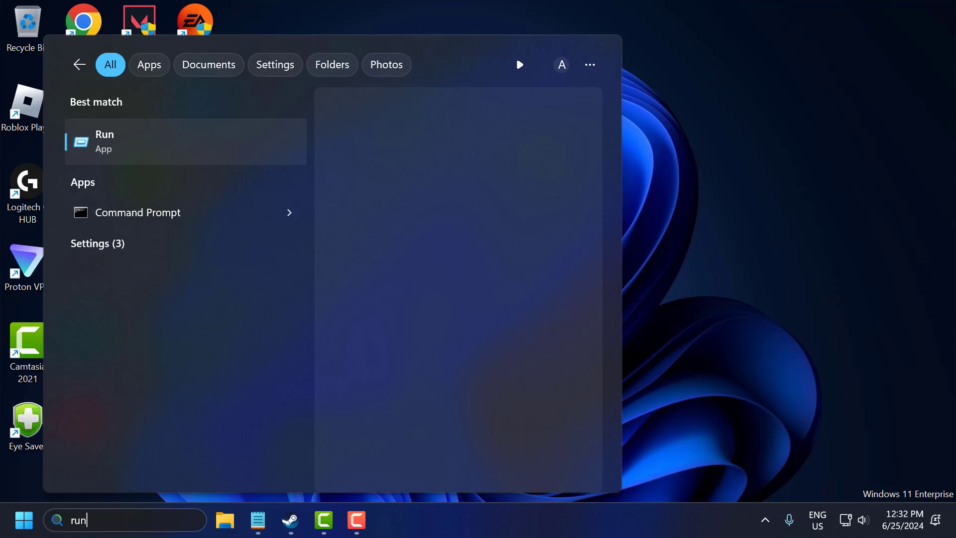
left_click(104, 145)
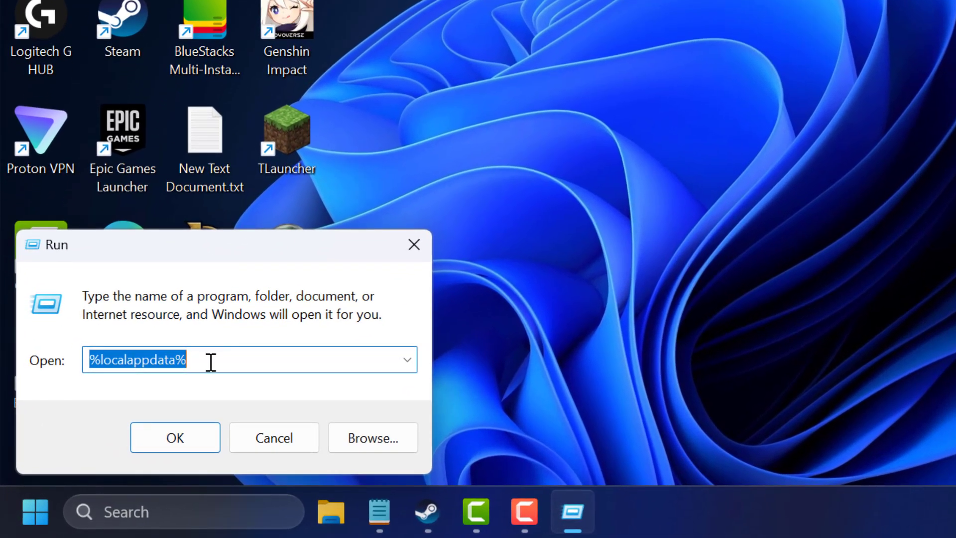
type("%temp")
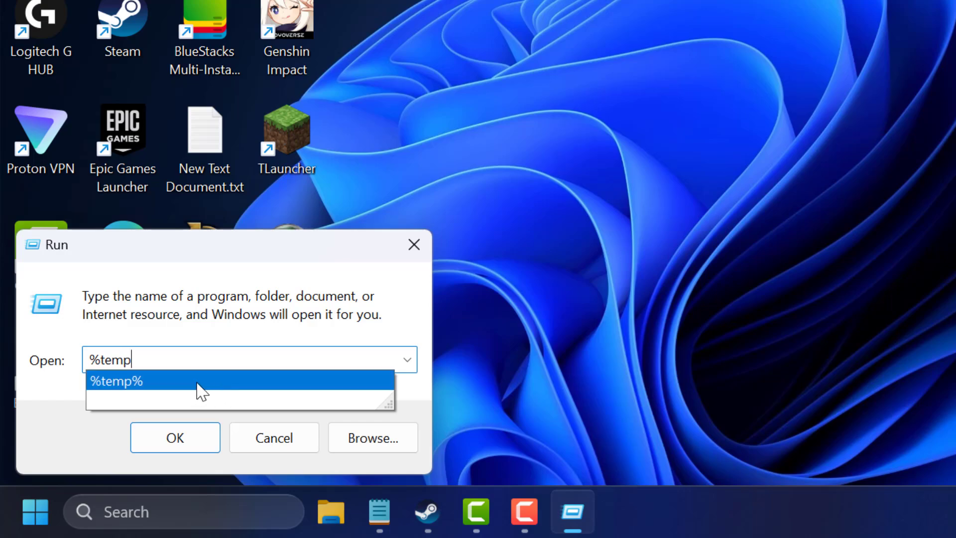
left_click(197, 391)
left_click(168, 441)
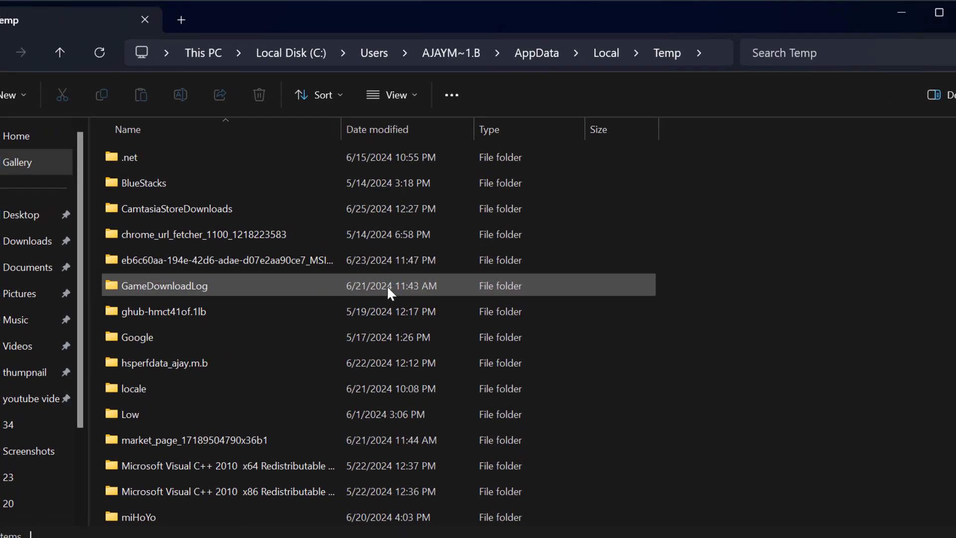
Step: Delete all files and folders in the Temp folder, skipping items that cannot be removed, and close the folder window
left_click(194, 297)
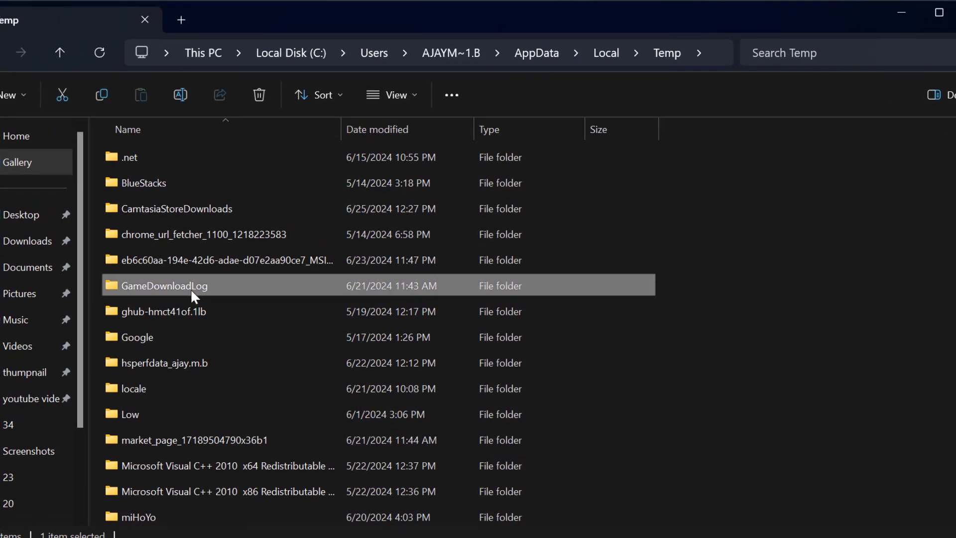
key("ctrl+a")
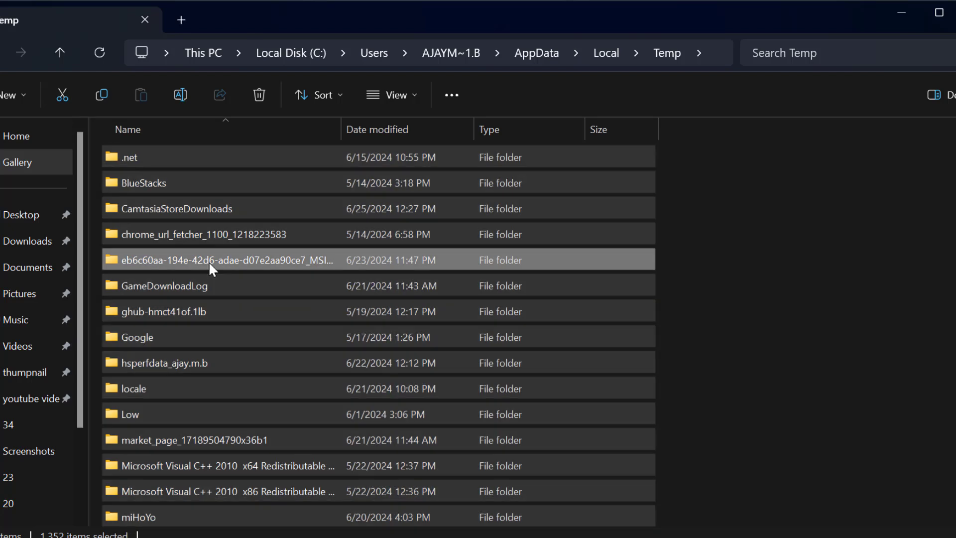
right_click(208, 261)
left_click(329, 193)
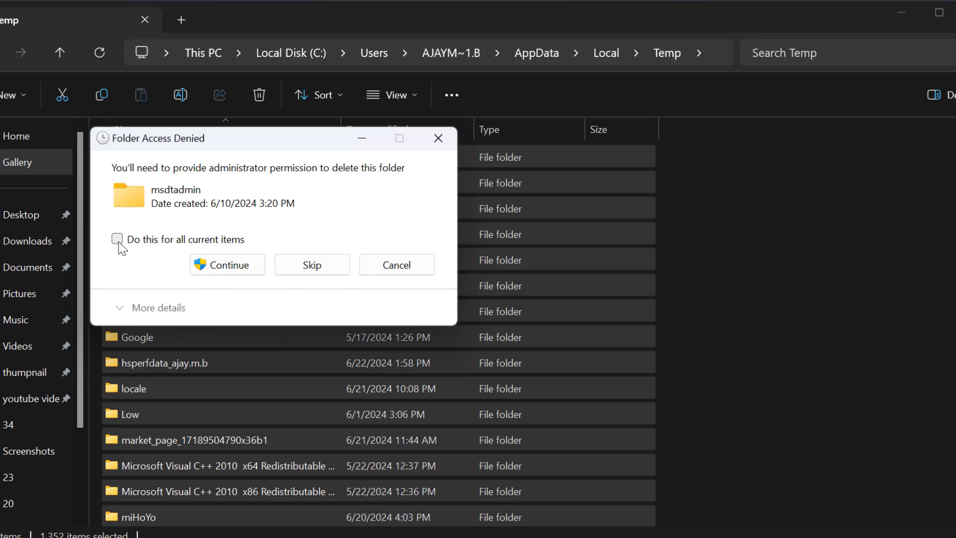
left_click(304, 270)
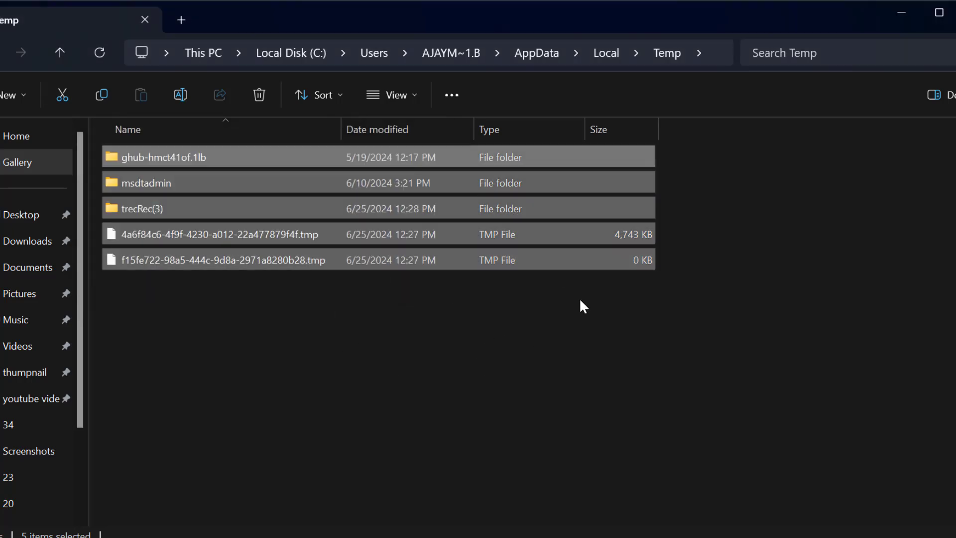
left_click(936, 11)
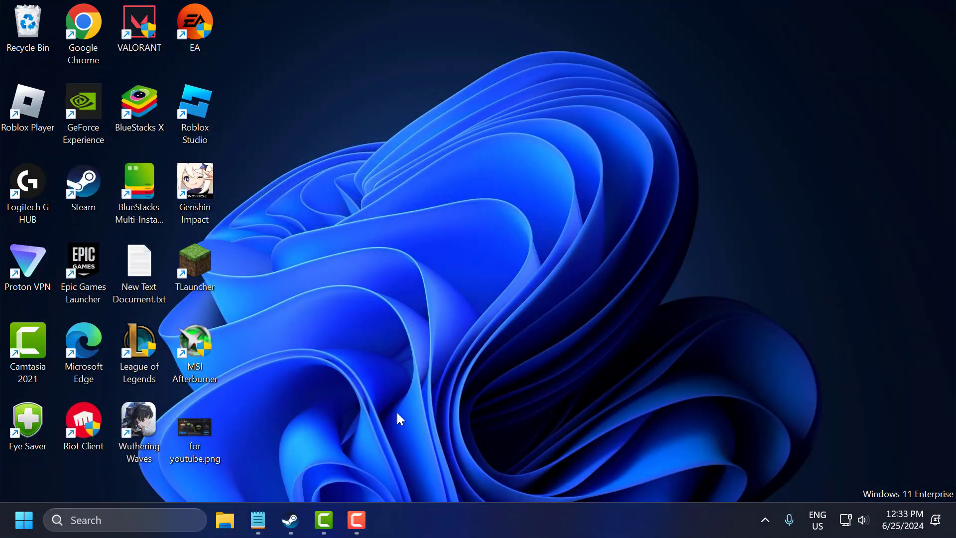